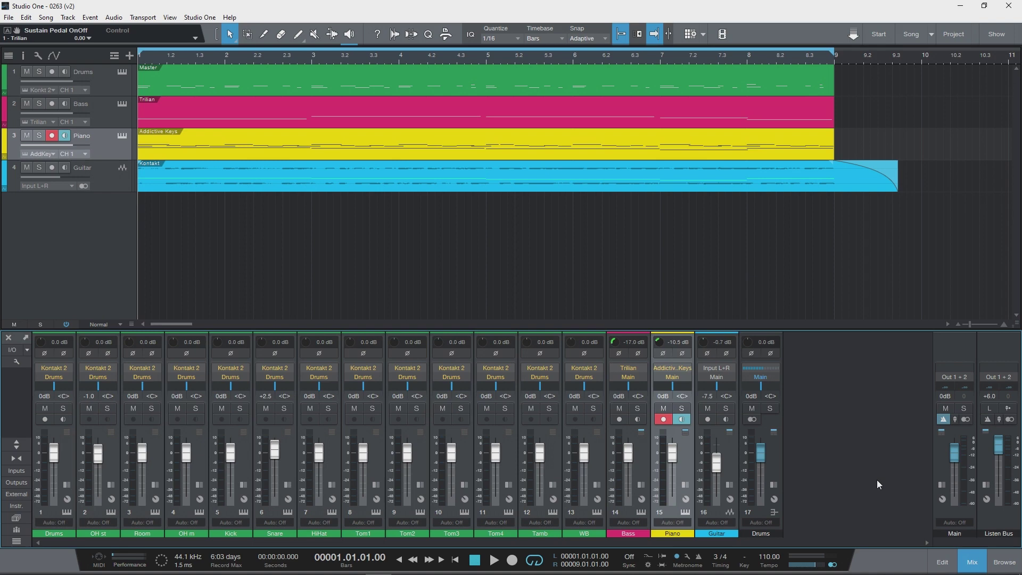
Step: Audition the full song from the start, then solo the Piano track
{"action": "key", "text": "space"}
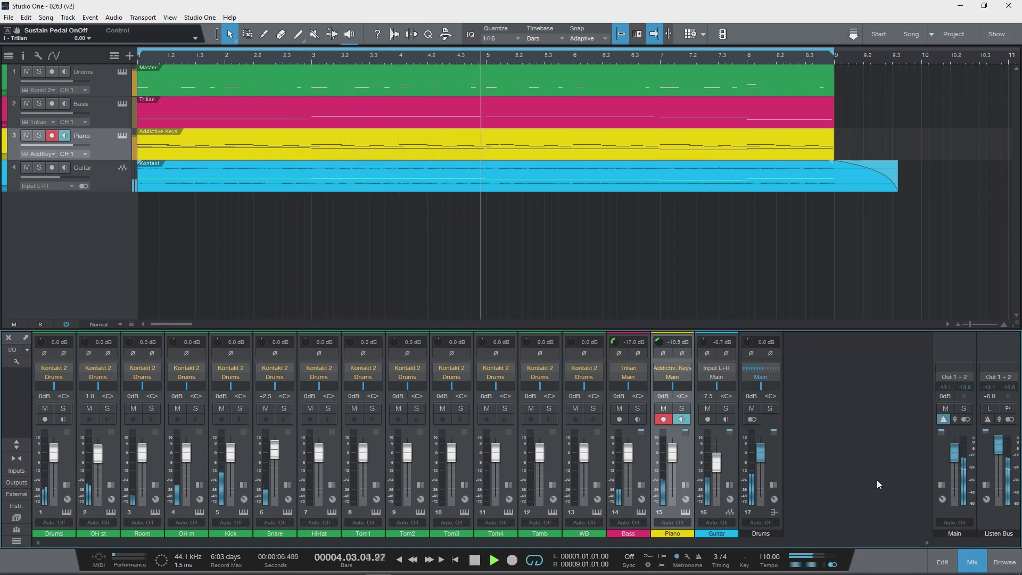
{"action": "key", "text": "space"}
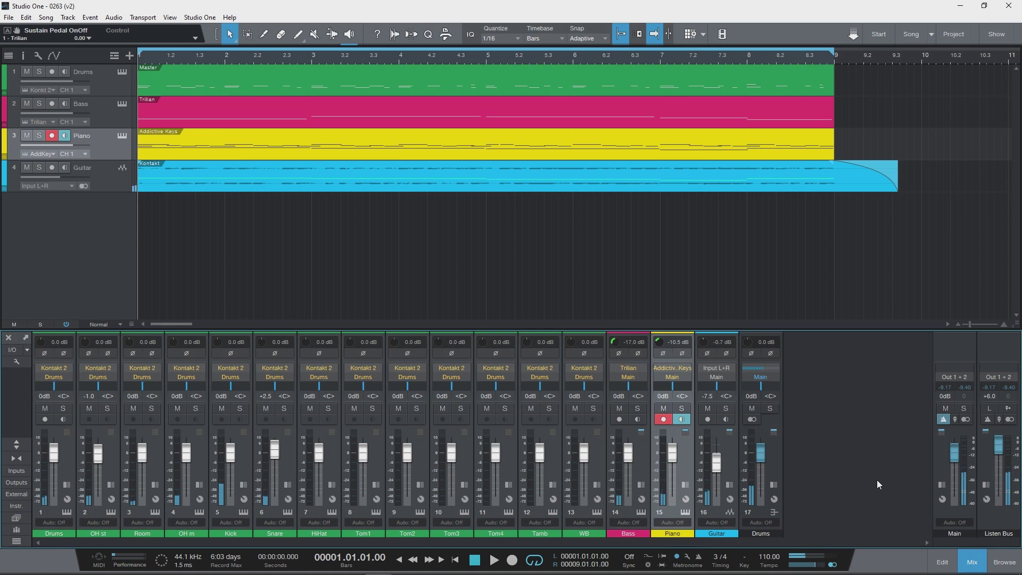
{"action": "left_click", "coordinate": [39, 136]}
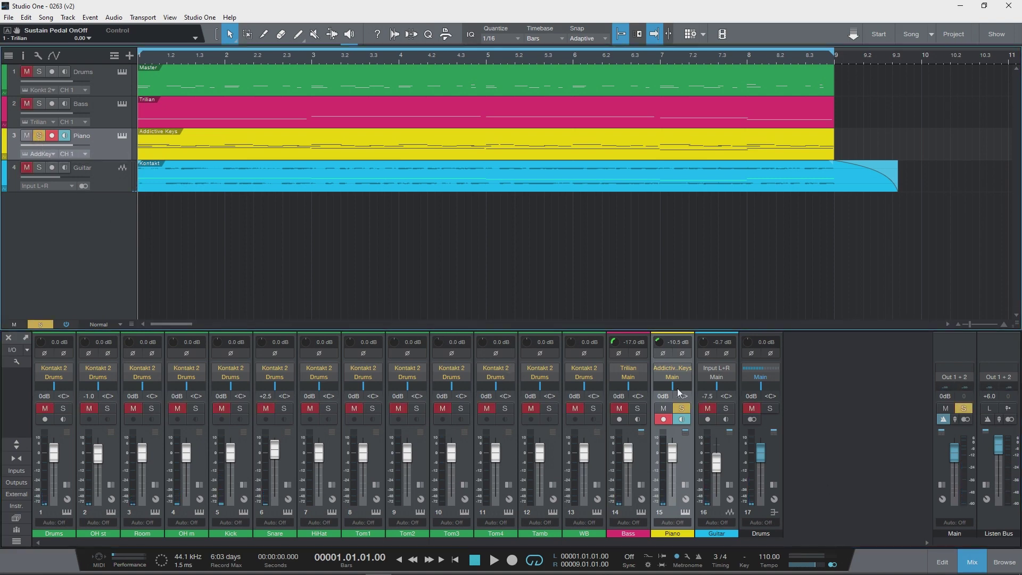
Step: Play the soloed piano, then bring up smart:EQ 3 on the Piano channel's insert
{"action": "key", "text": "space"}
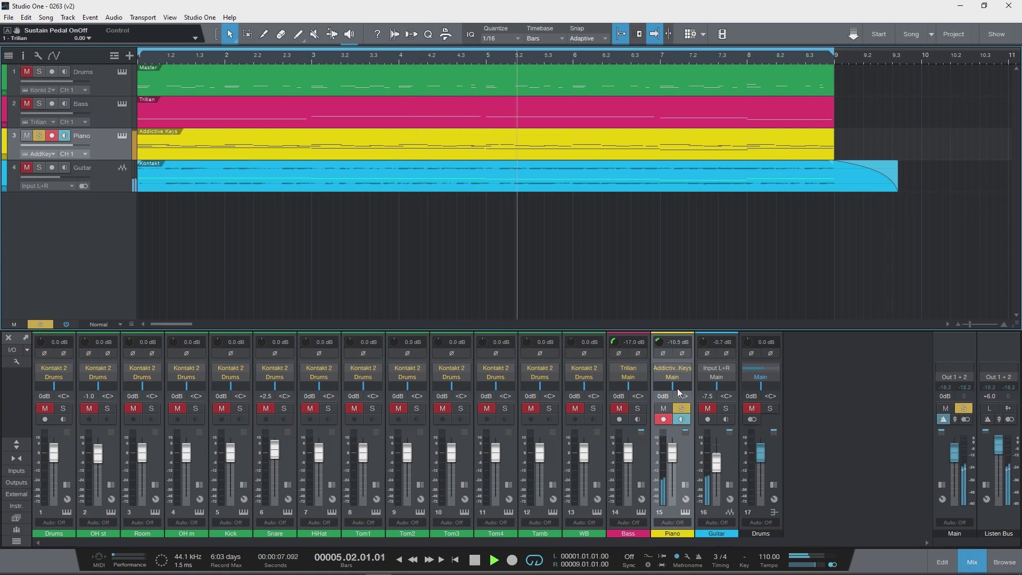
{"action": "key", "text": "space"}
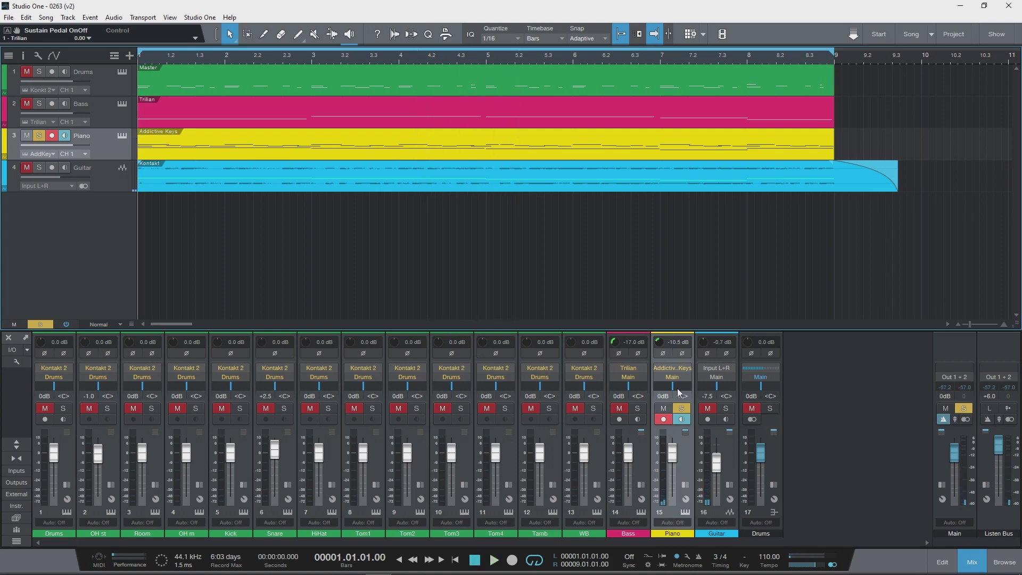
{"action": "left_click", "coordinate": [686, 432]}
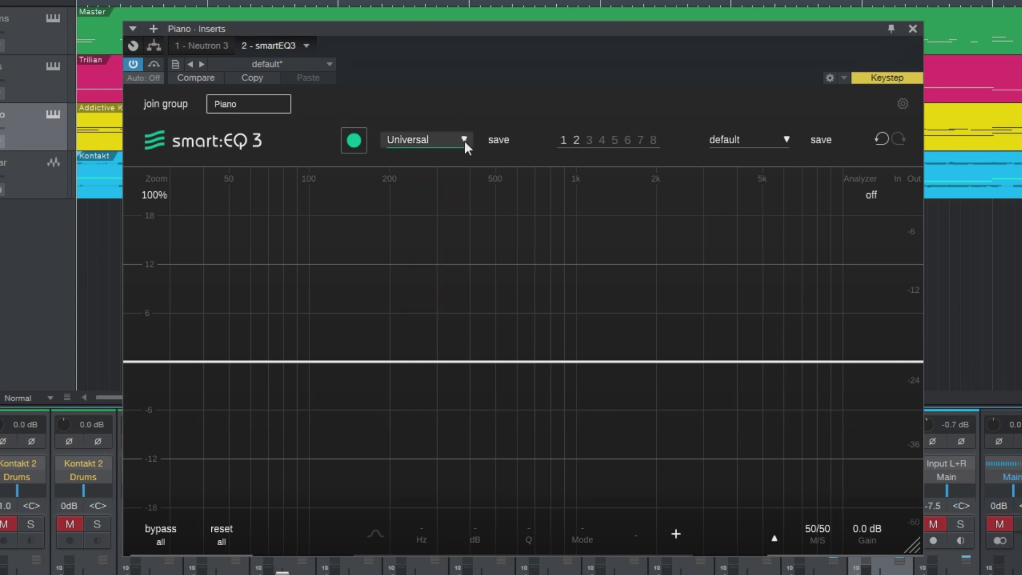
Step: Pick the Piano factory profile from smart:EQ 3's profile list
{"action": "left_click", "coordinate": [464, 141]}
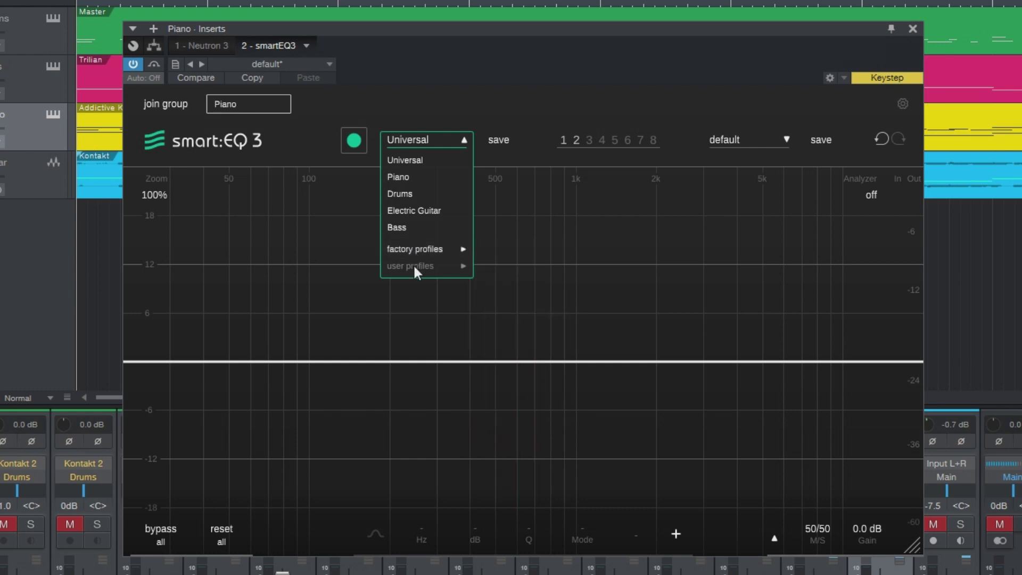
{"action": "mouse_move", "coordinate": [410, 249]}
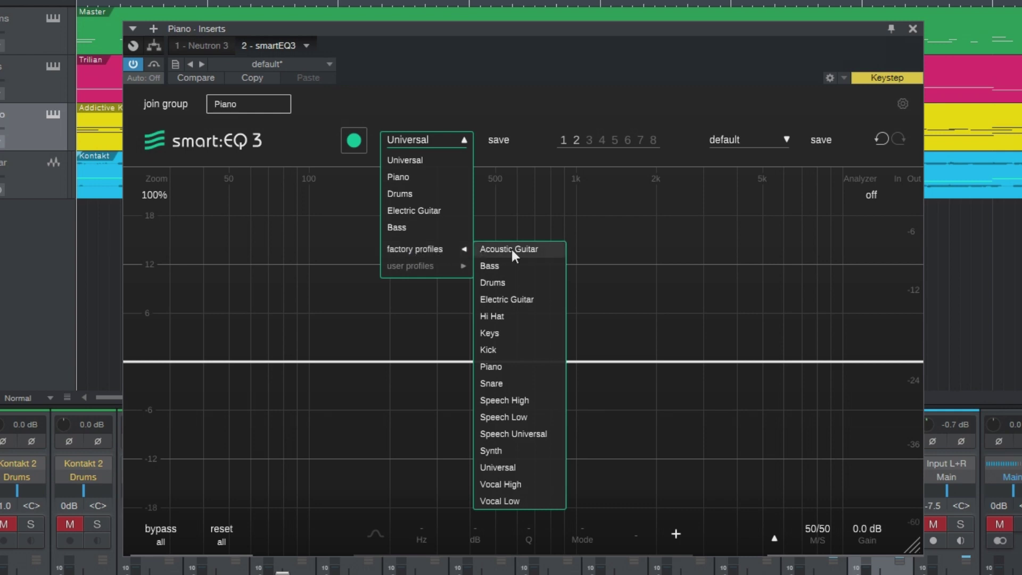
{"action": "left_click", "coordinate": [533, 367]}
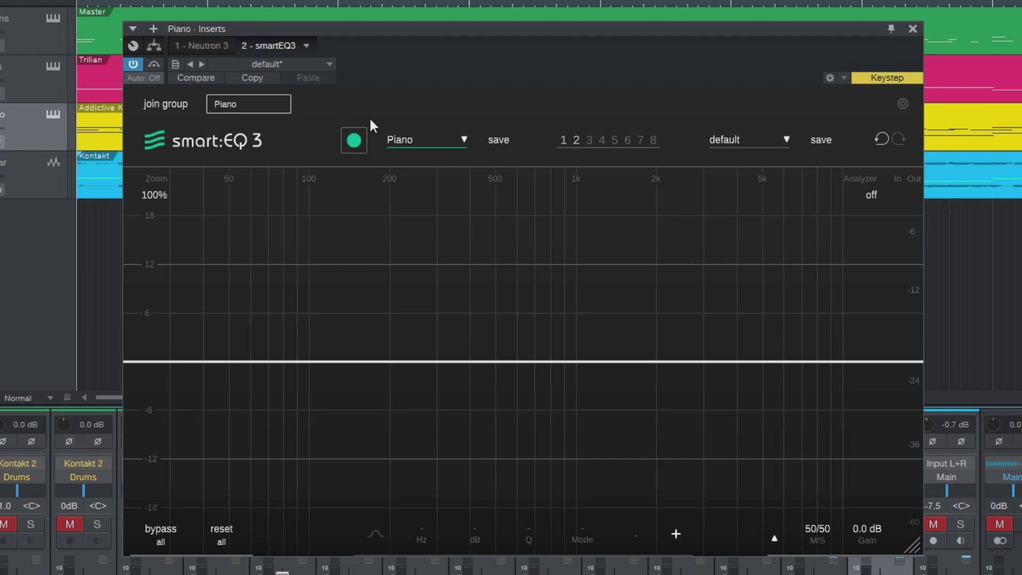
Step: Let smart:EQ 3 learn a 632 Hz correction curve from the playing piano, then bypass all
{"action": "left_click", "coordinate": [354, 141]}
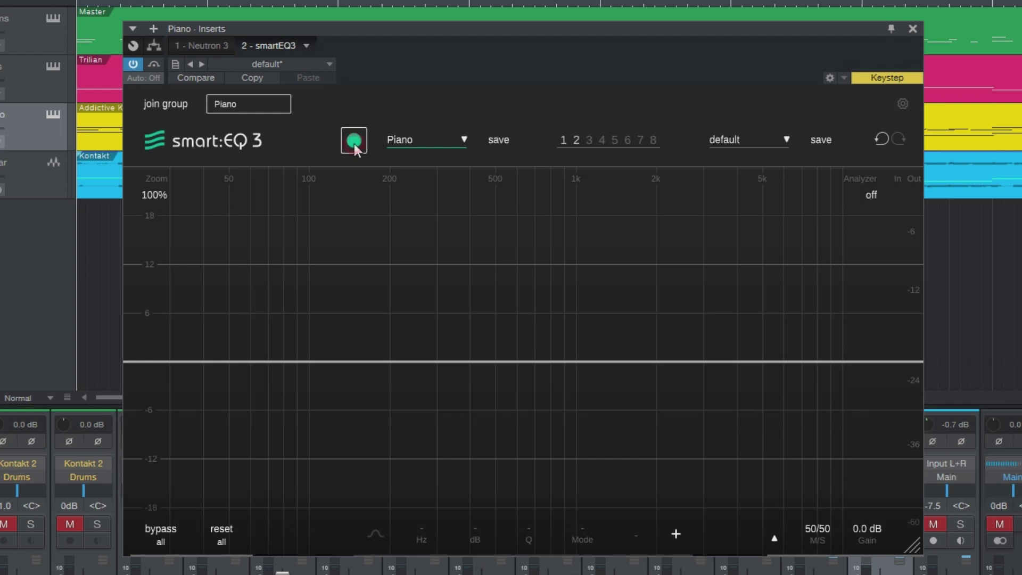
{"action": "key", "text": "space"}
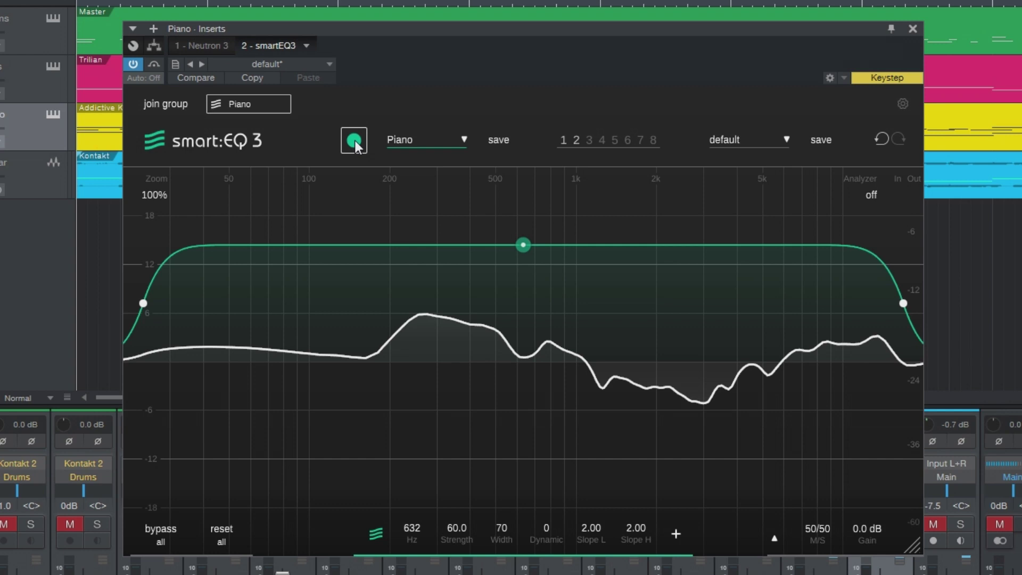
{"action": "left_click", "coordinate": [164, 532]}
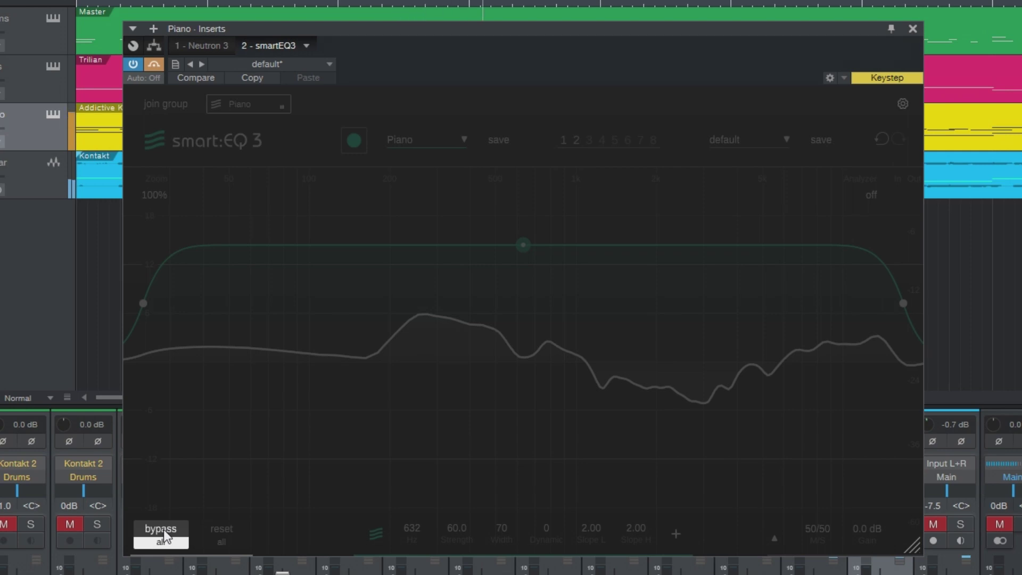
Step: Toggle bypass all on and off to compare, ending with the learned EQ active
{"action": "left_click", "coordinate": [164, 532]}
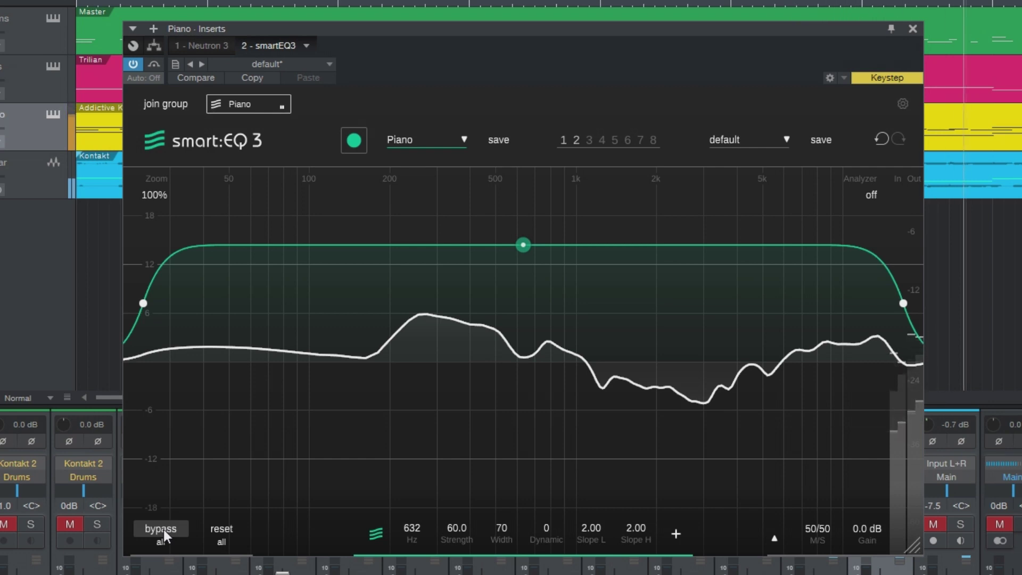
{"action": "left_click", "coordinate": [164, 531]}
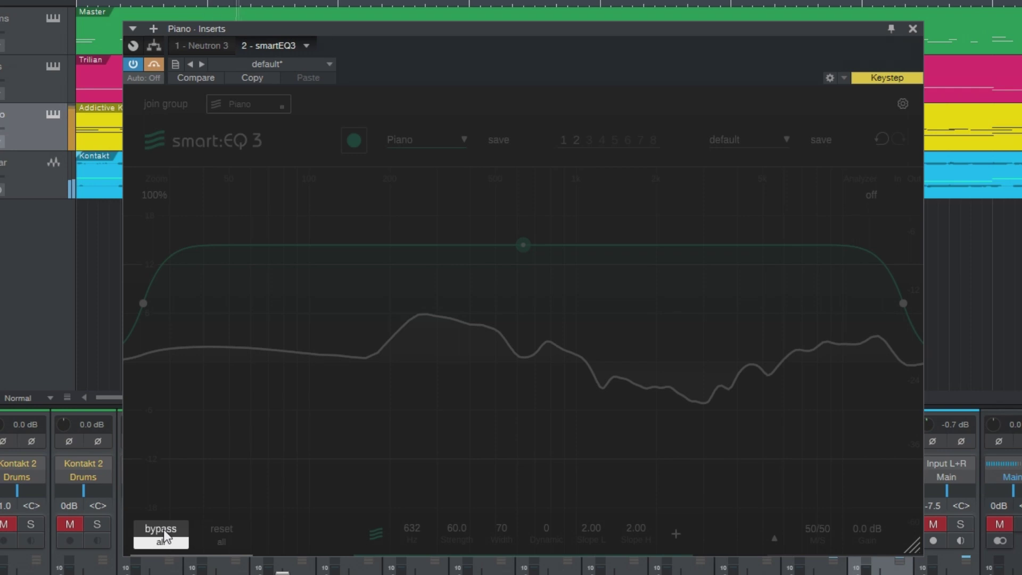
{"action": "left_click", "coordinate": [164, 530]}
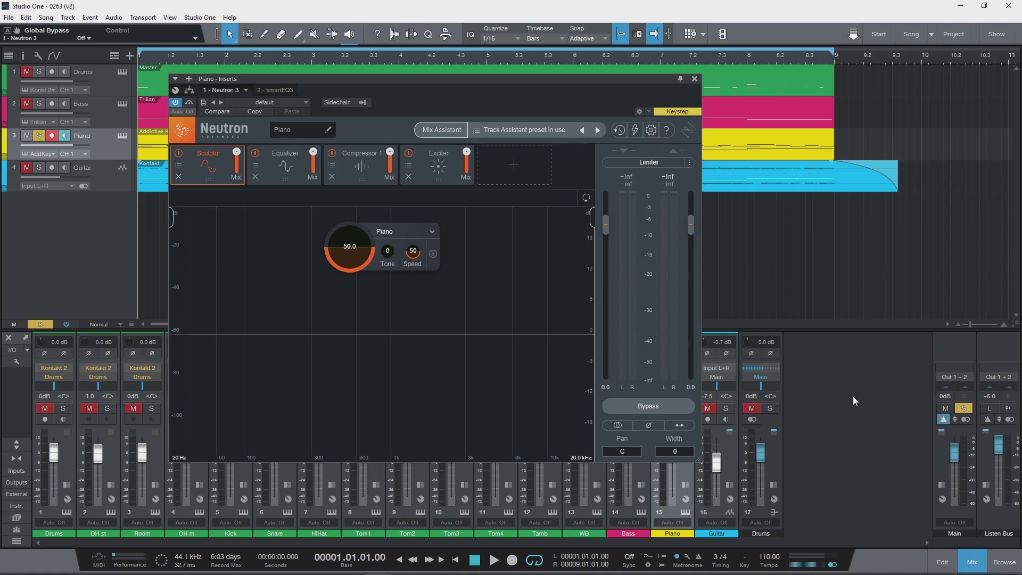
Step: Play the soloed piano through the Neutron 3 insert
{"action": "key", "text": "space"}
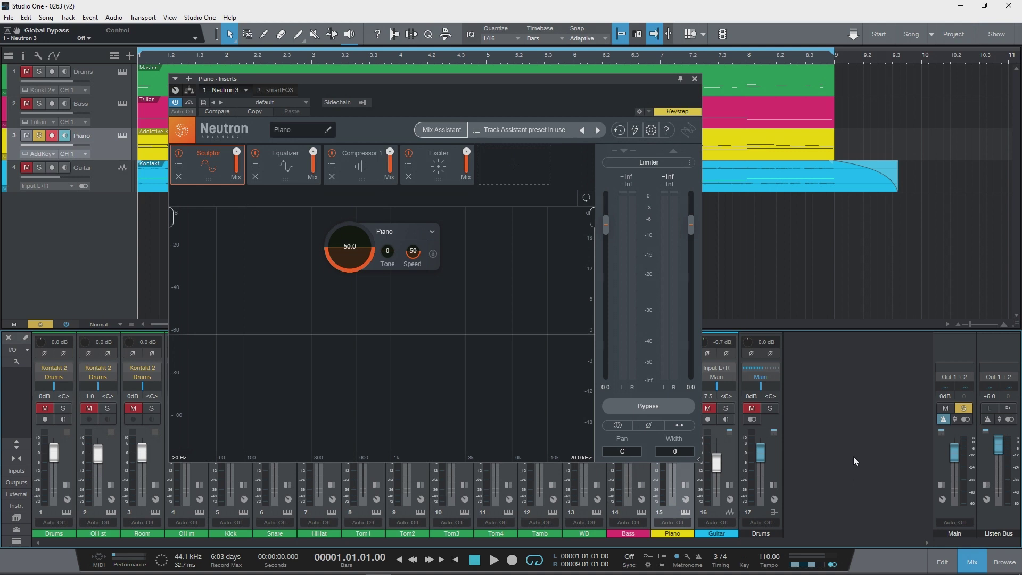
Step: Replay the song and return to smart:EQ 3 showing the 632 Hz, strength 60.0, width 70 curve
{"action": "key", "text": "space"}
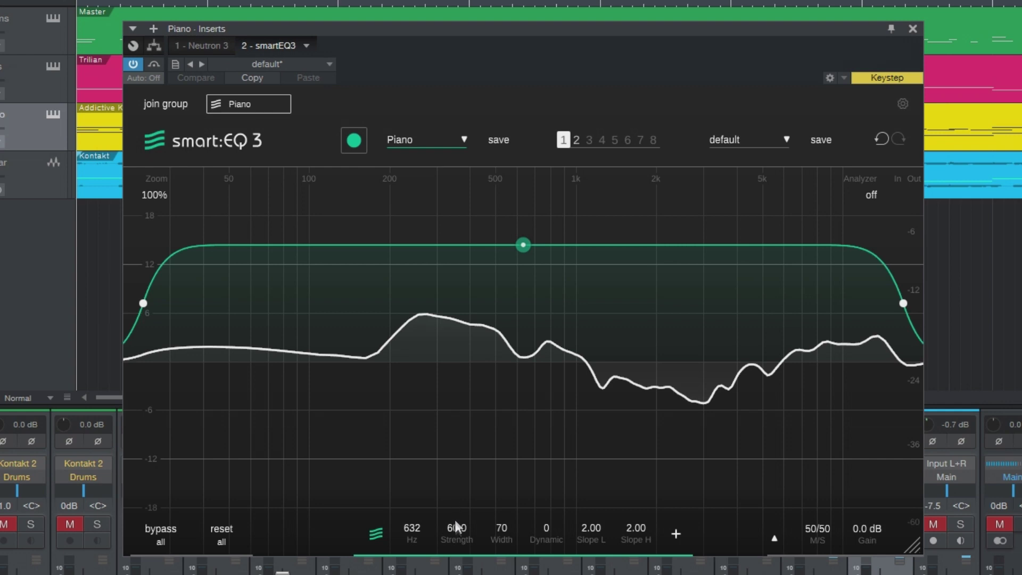
Step: Drag smart:EQ 3's Strength value down to 37.0
{"action": "left_click_drag", "start_coordinate": [456, 530], "coordinate": [468, 559]}
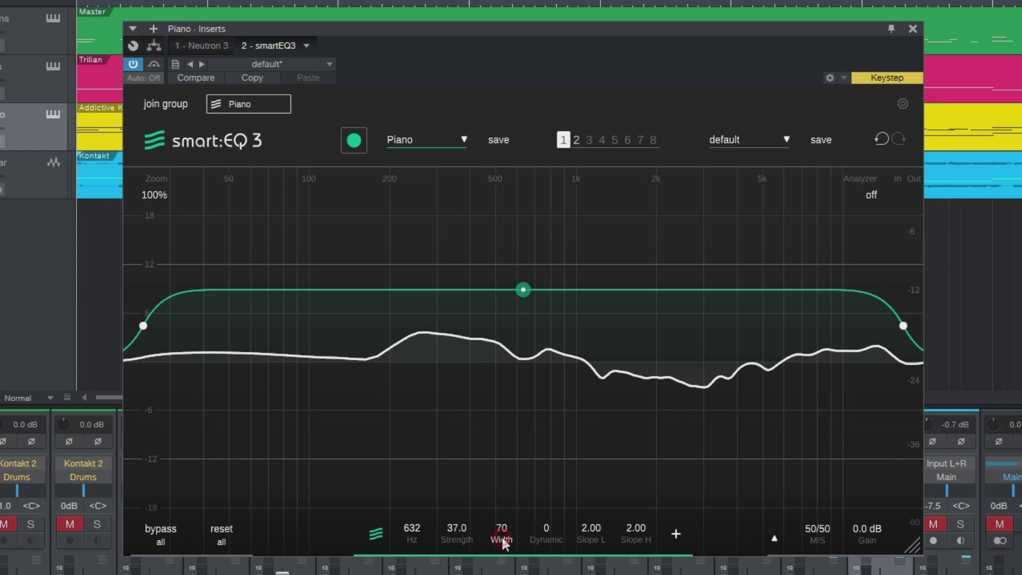
Step: Narrow the band, slide its node to about 687 Hz, then set width 49 at strength 34.0
{"action": "left_click_drag", "start_coordinate": [504, 543], "coordinate": [503, 569]}
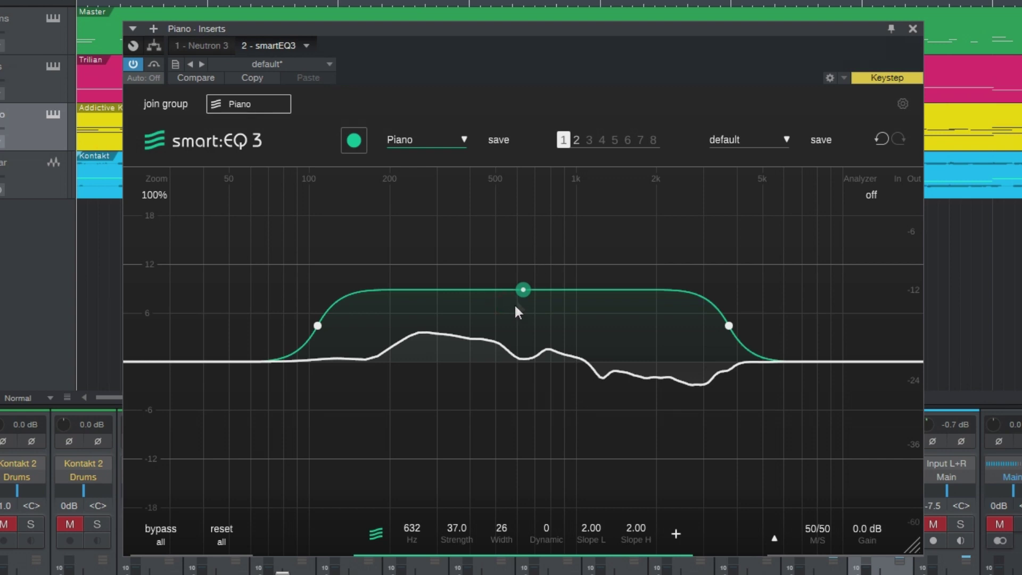
{"action": "left_click_drag", "start_coordinate": [523, 290], "coordinate": [689, 293]}
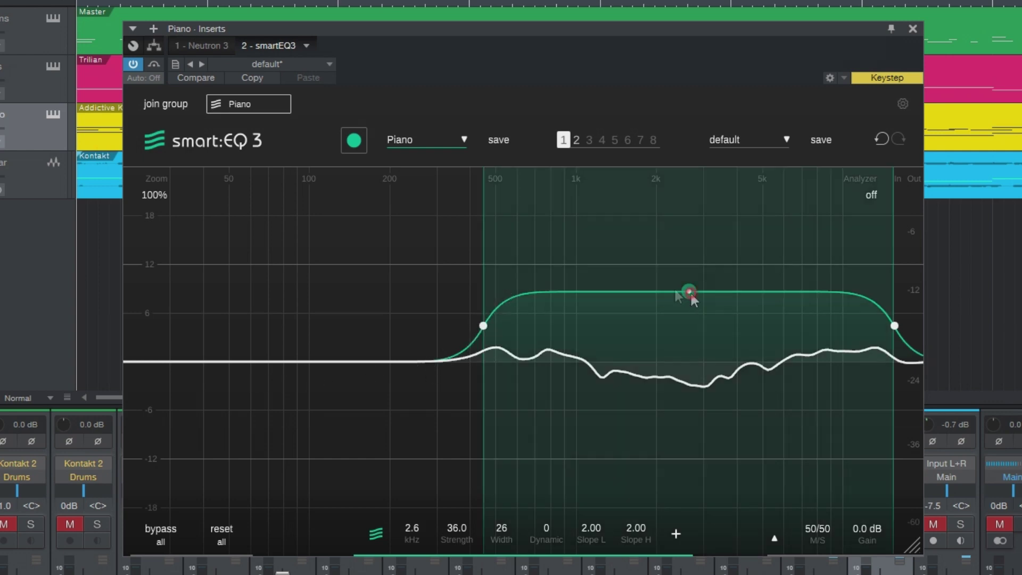
{"action": "left_click_drag", "start_coordinate": [686, 292], "coordinate": [381, 298]}
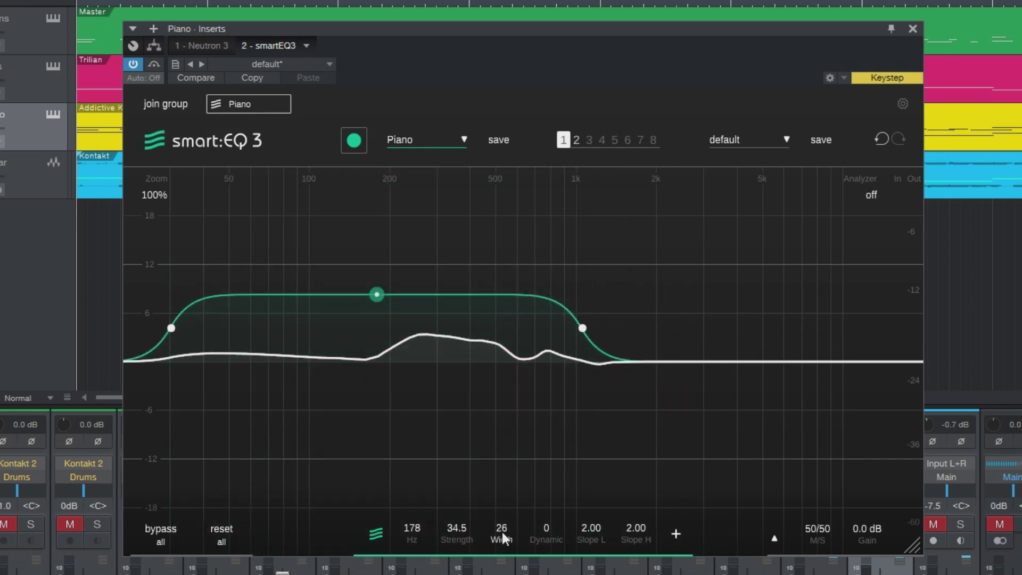
{"action": "left_click_drag", "start_coordinate": [502, 532], "coordinate": [533, 294]}
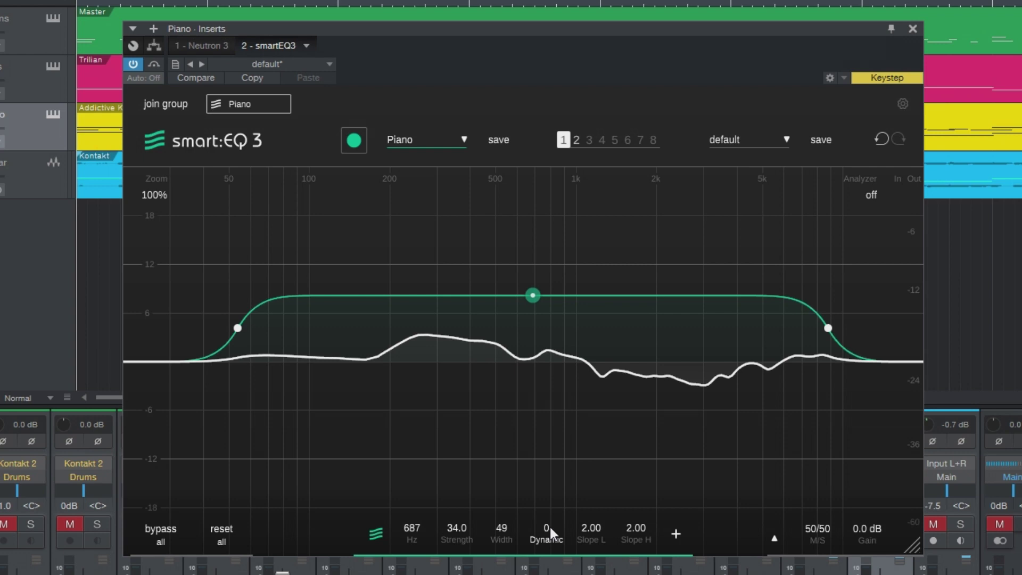
{"action": "left_click", "coordinate": [549, 526]}
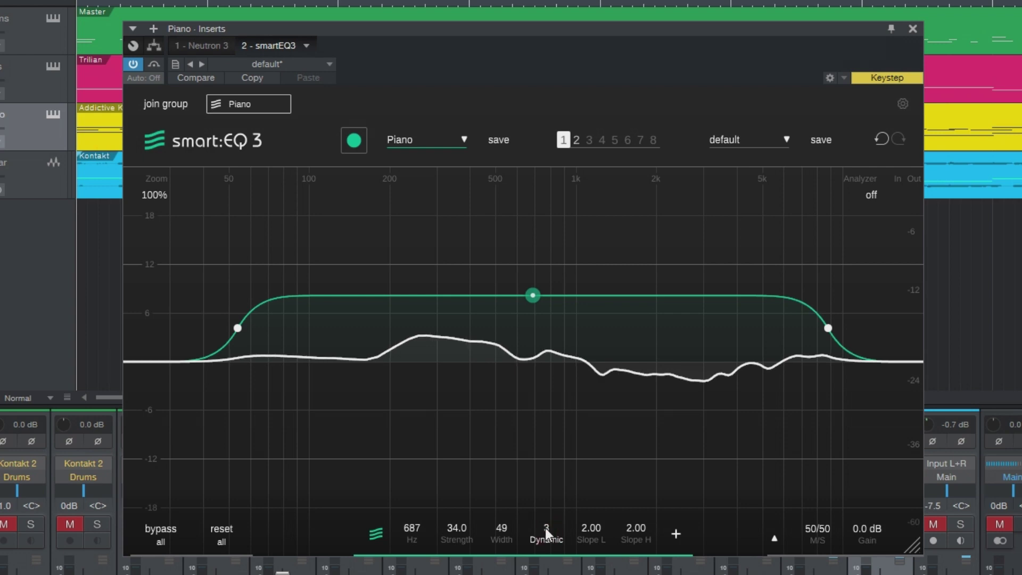
{"action": "left_click_drag", "start_coordinate": [548, 524], "coordinate": [541, 431]}
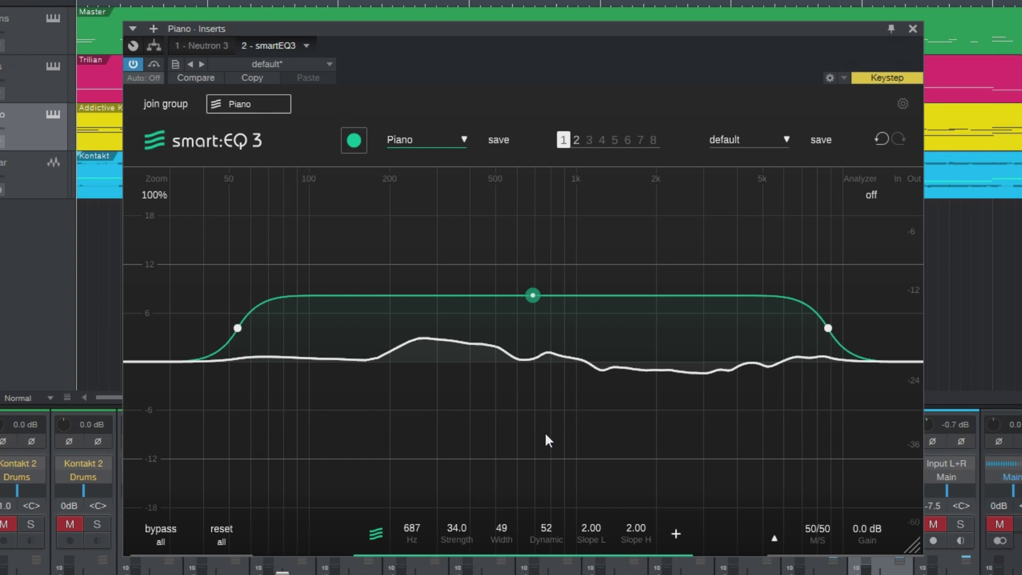
{"action": "double_click", "coordinate": [549, 527]}
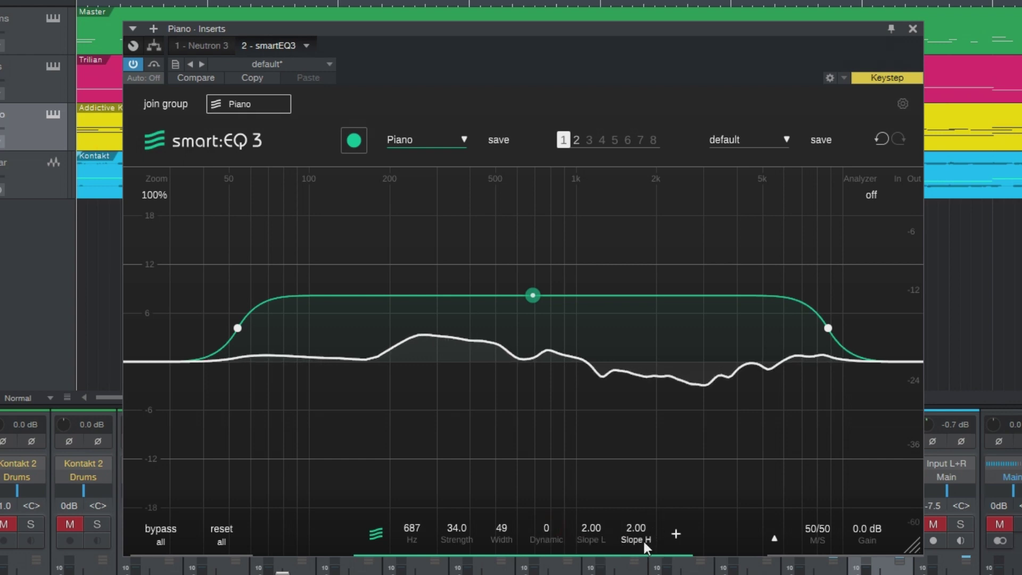
Step: Try splitting the smart band, undo back to one 650 Hz band, then add a bell near 58.7 Hz
{"action": "left_click", "coordinate": [675, 537]}
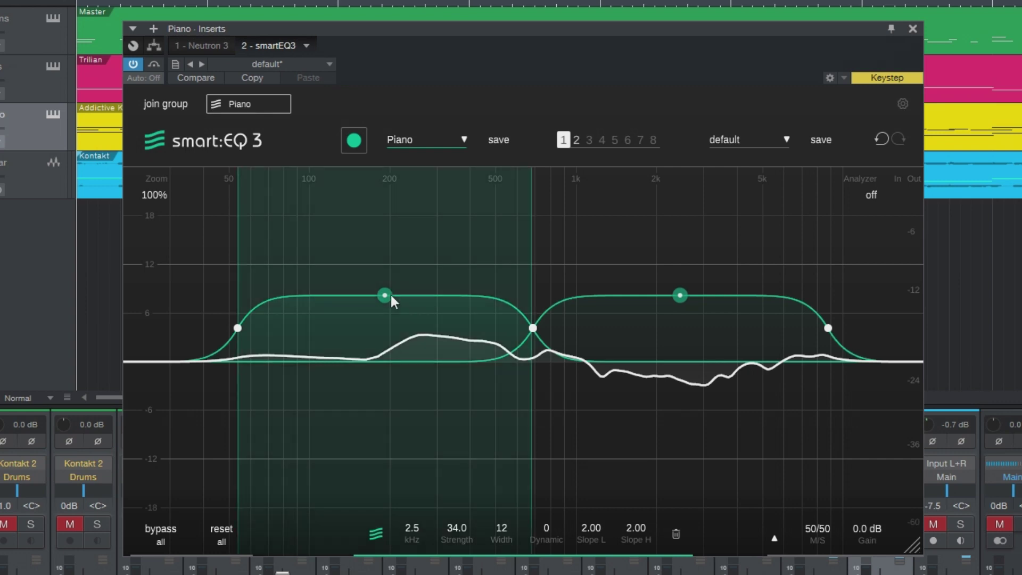
{"action": "left_click_drag", "start_coordinate": [386, 295], "coordinate": [339, 237]}
{"action": "left_click_drag", "start_coordinate": [680, 296], "coordinate": [707, 301]}
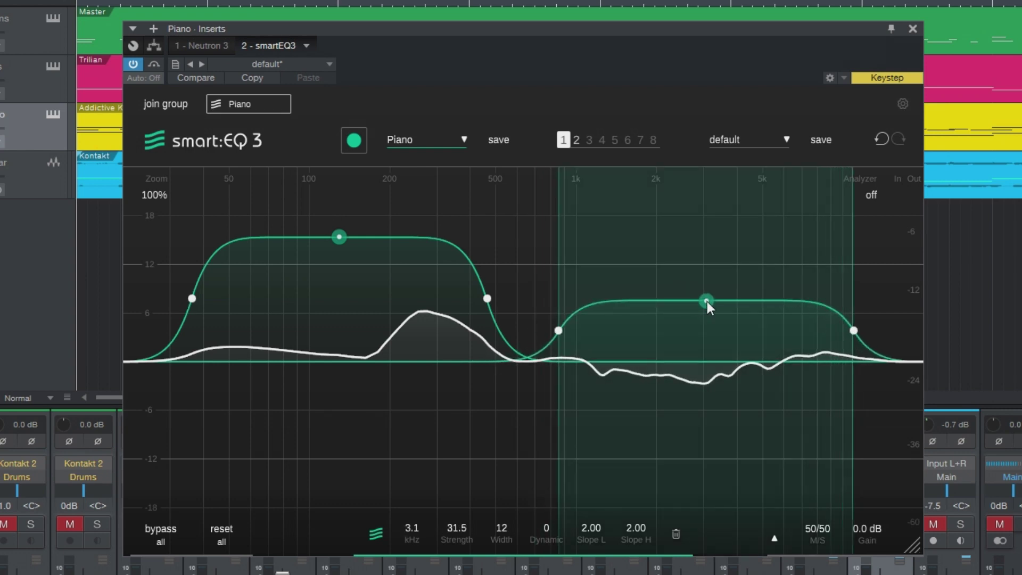
{"action": "key", "text": "ctrl+z"}
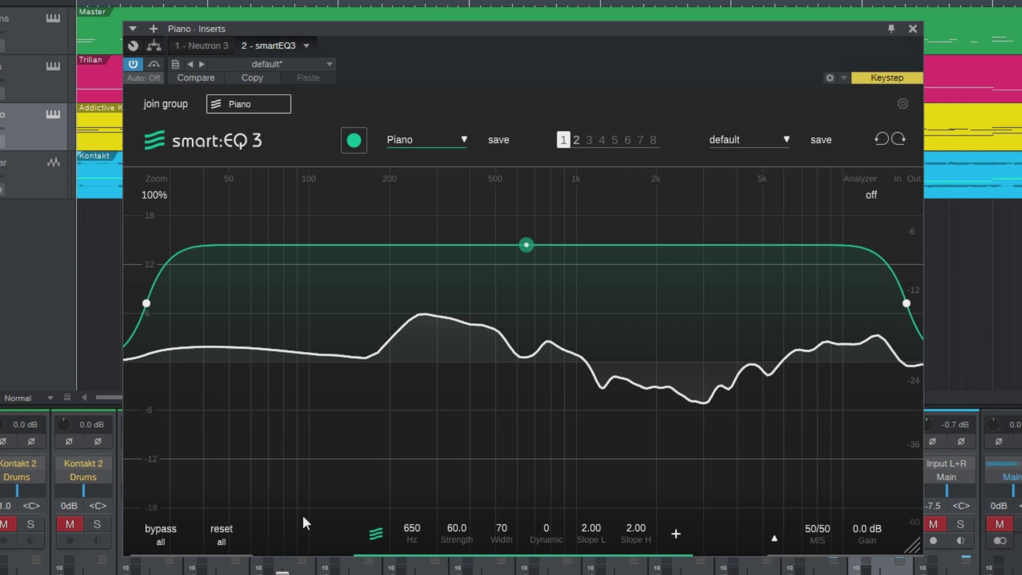
{"action": "double_click", "coordinate": [248, 290]}
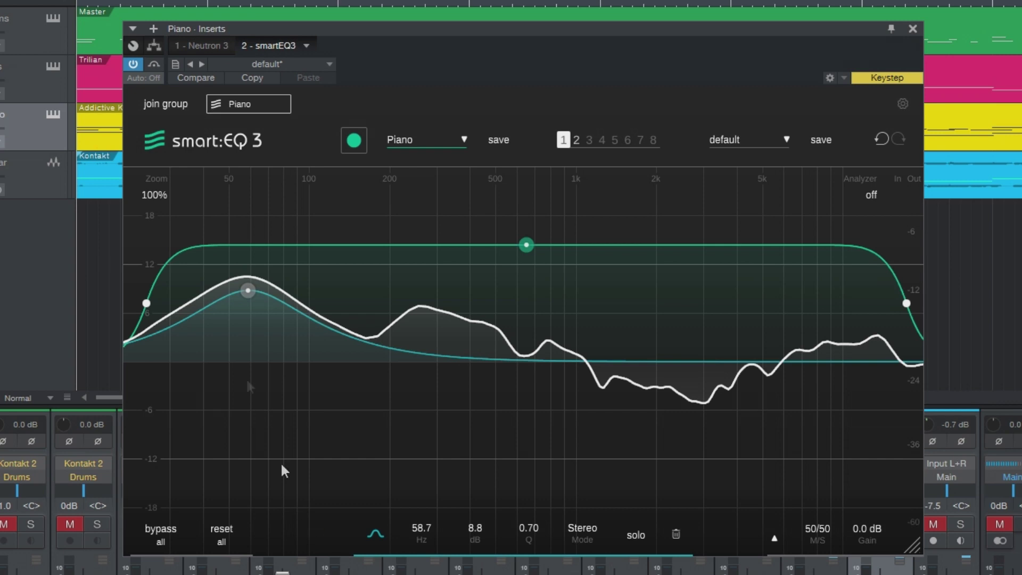
Step: Keep the bell shape on the 58.7 Hz band and switch it to Side processing
{"action": "mouse_move", "coordinate": [247, 293]}
{"action": "left_click", "coordinate": [375, 534]}
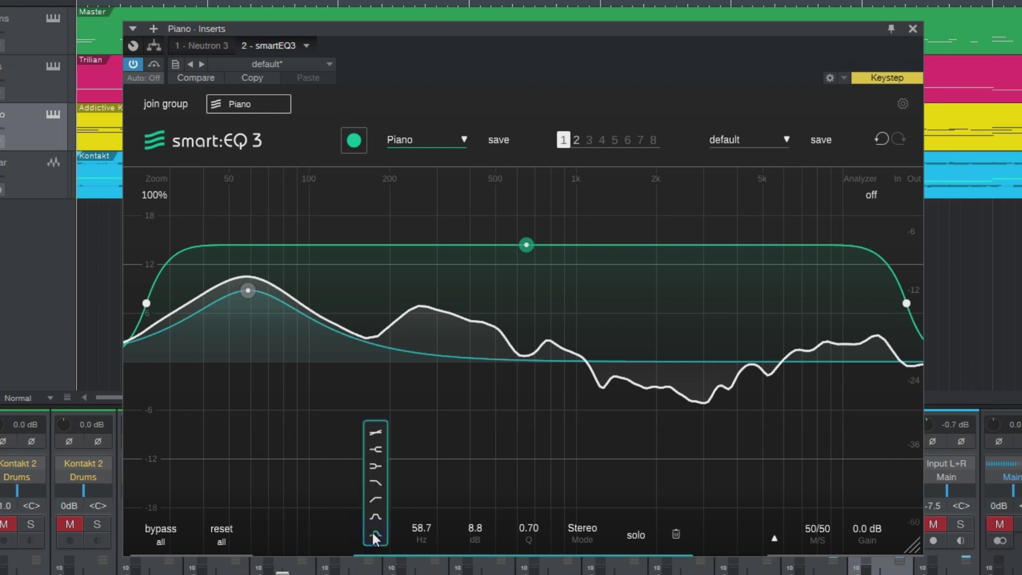
{"action": "left_click", "coordinate": [342, 532]}
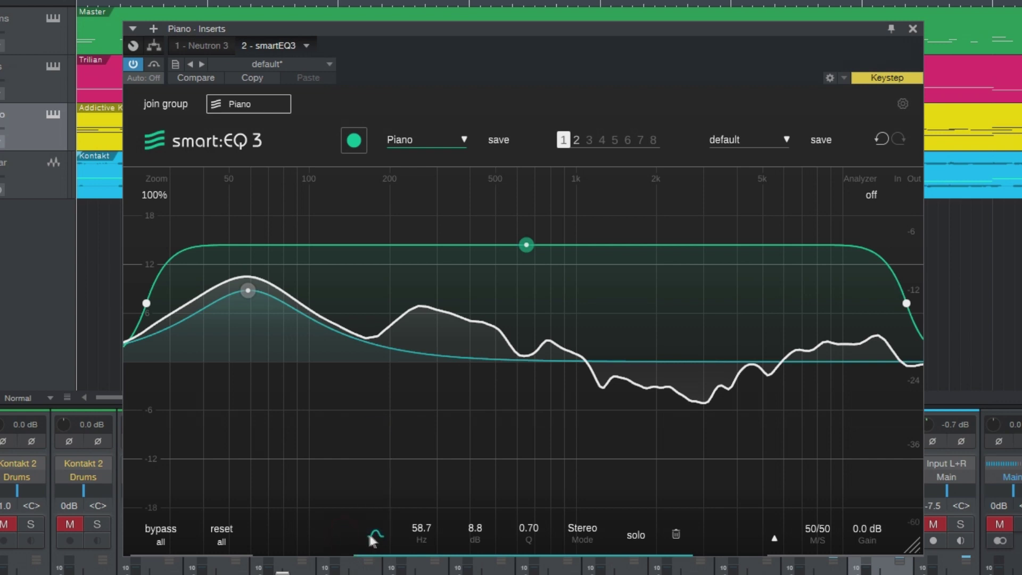
{"action": "left_click", "coordinate": [581, 530]}
Step: Cycle the 58.7 Hz bell band through Side and back to Stereo, then delete it
{"action": "left_click", "coordinate": [582, 530]}
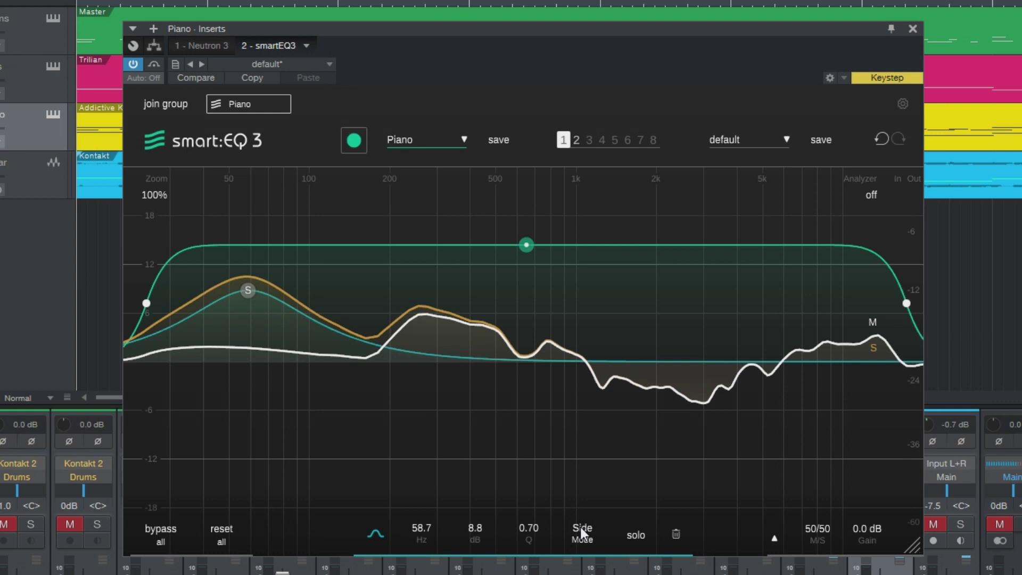
{"action": "left_click", "coordinate": [583, 531]}
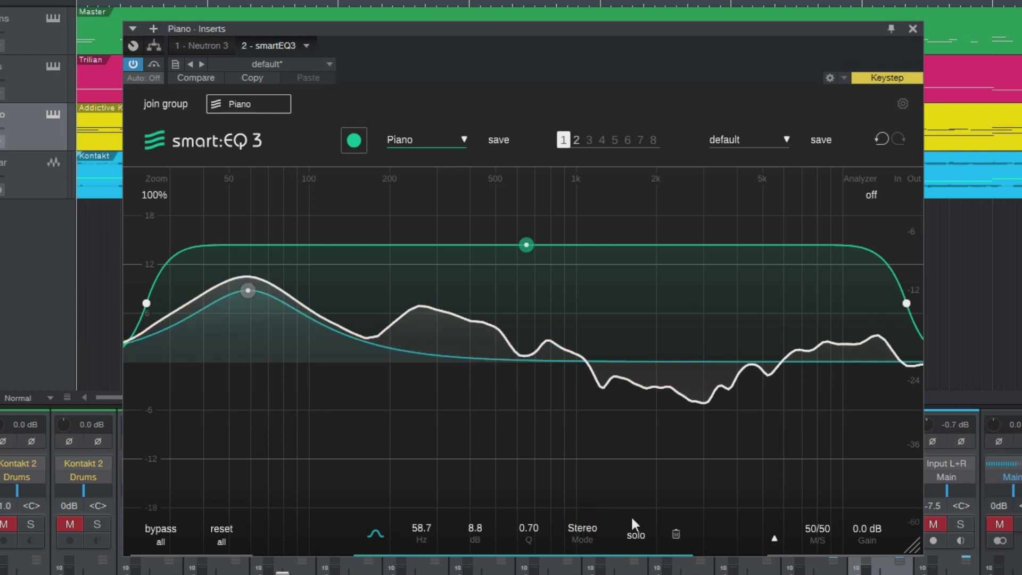
{"action": "key", "text": "Delete"}
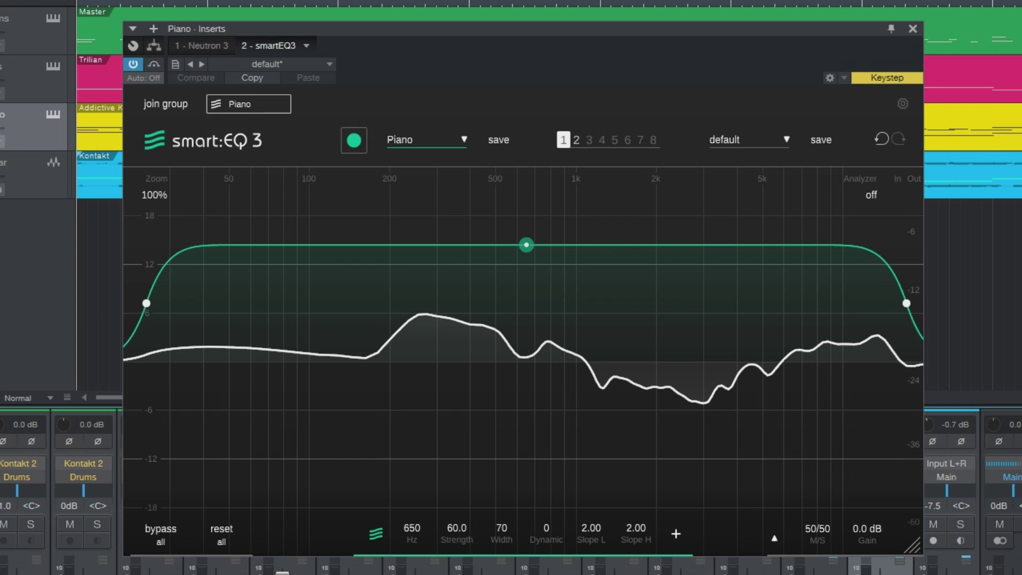
Step: Create a new group named G1 containing the Piano smart:EQ 3
{"action": "left_click", "coordinate": [165, 105]}
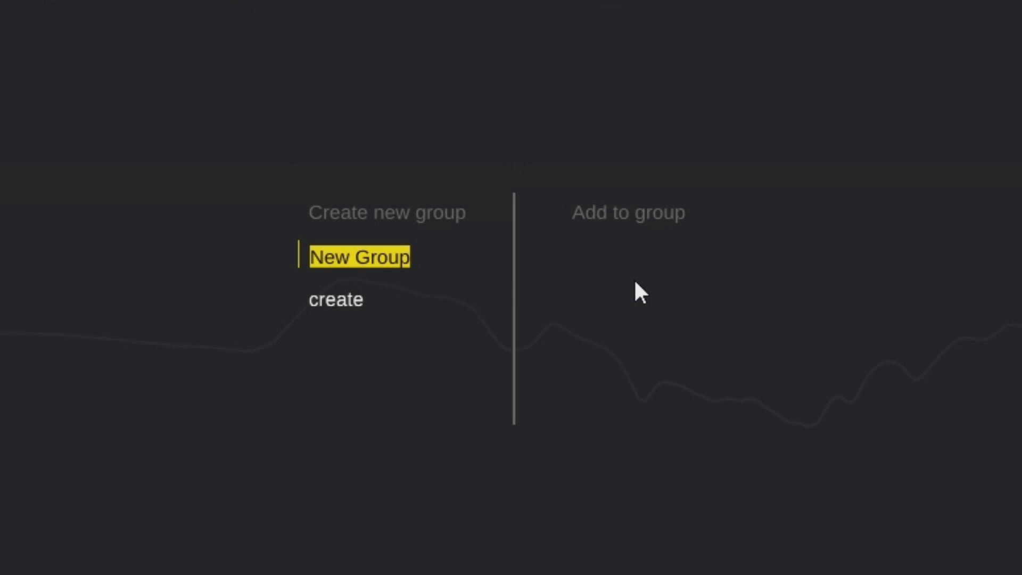
{"action": "type", "text": "G"}
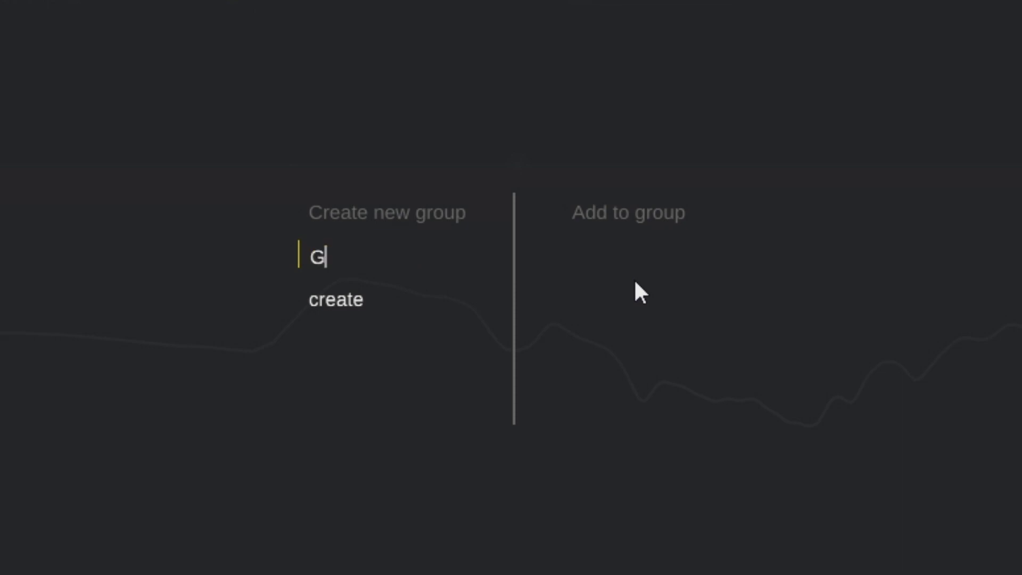
{"action": "type", "text": "1"}
{"action": "left_click", "coordinate": [336, 303]}
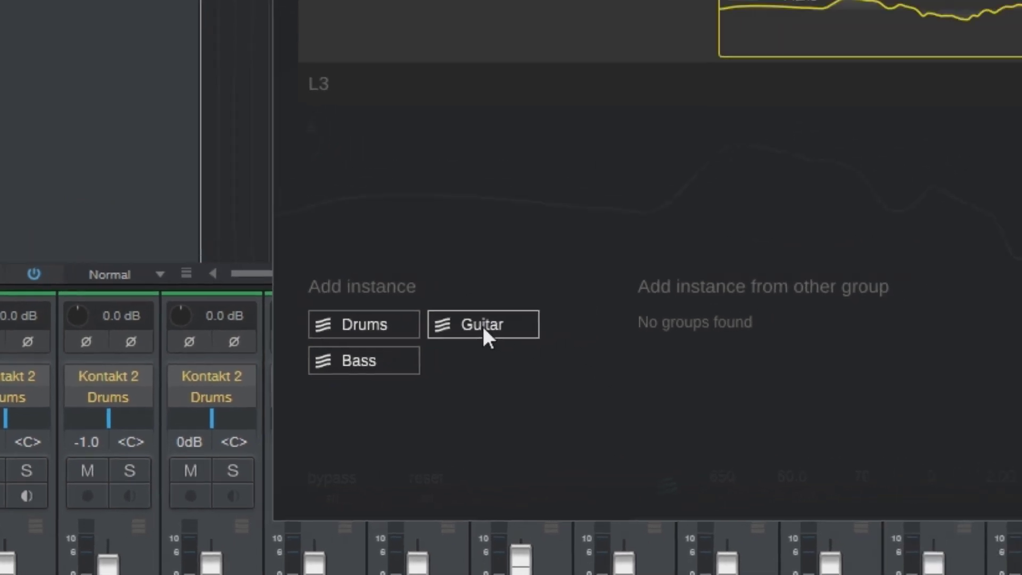
Step: Add the Guitar and Drums EQ instances to layer L2 of group G1
{"action": "left_click_drag", "start_coordinate": [580, 285], "coordinate": [314, 231]}
{"action": "left_click_drag", "start_coordinate": [181, 430], "coordinate": [159, 234]}
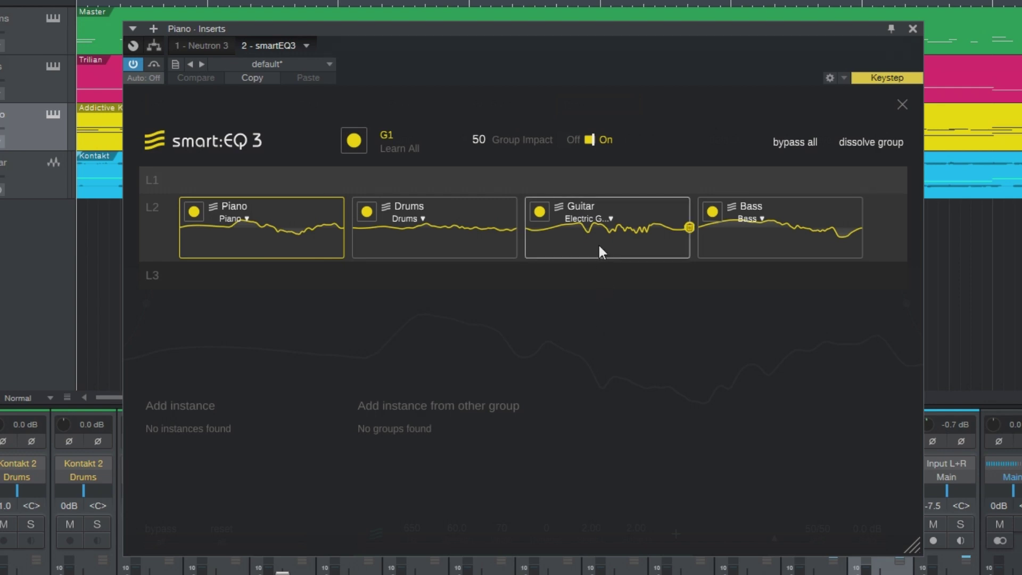
Step: Move the Guitar EQ up to layer L1 and the Bass EQ down to layer L3
{"action": "left_click_drag", "start_coordinate": [598, 246], "coordinate": [576, 183]}
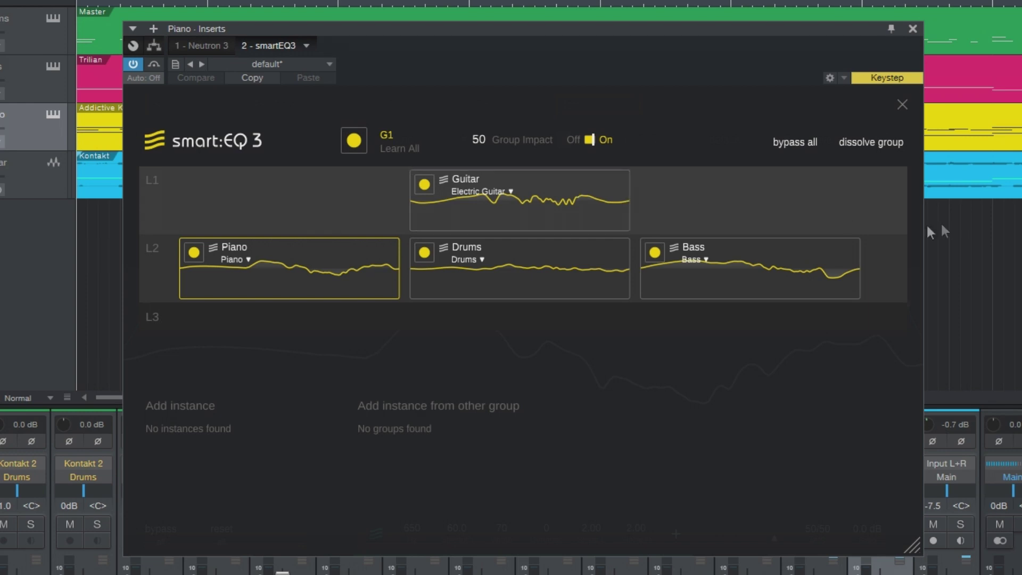
{"action": "left_click_drag", "start_coordinate": [717, 289], "coordinate": [654, 329]}
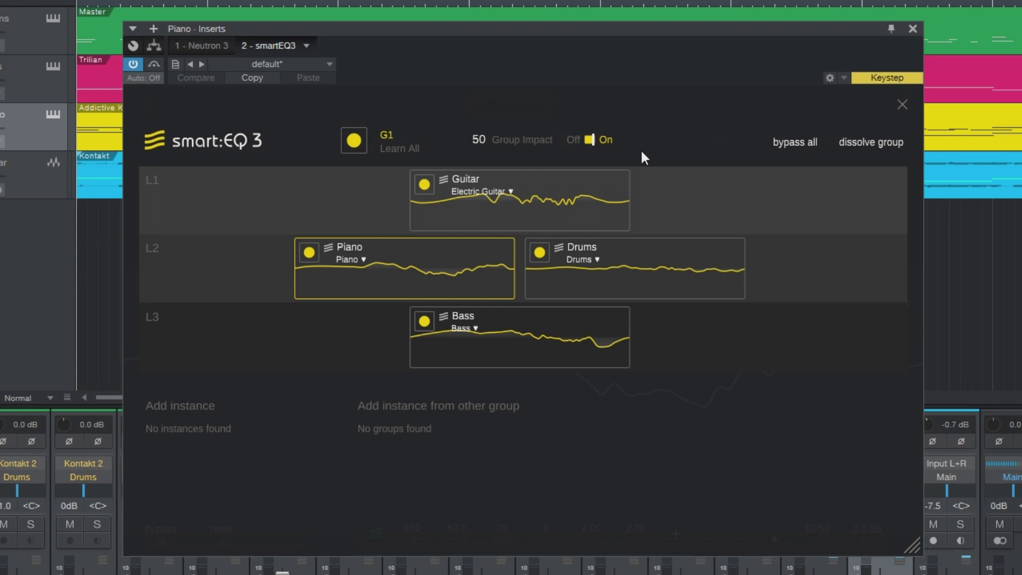
Step: Play the song while toggling Group Impact off and on, leaving it on
{"action": "left_click", "coordinate": [593, 142]}
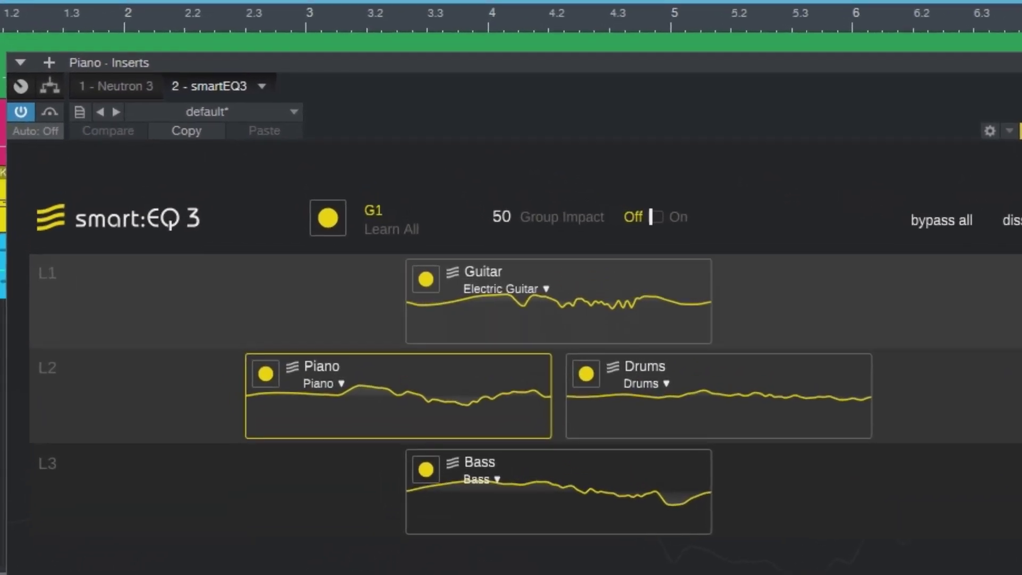
{"action": "key", "text": "space"}
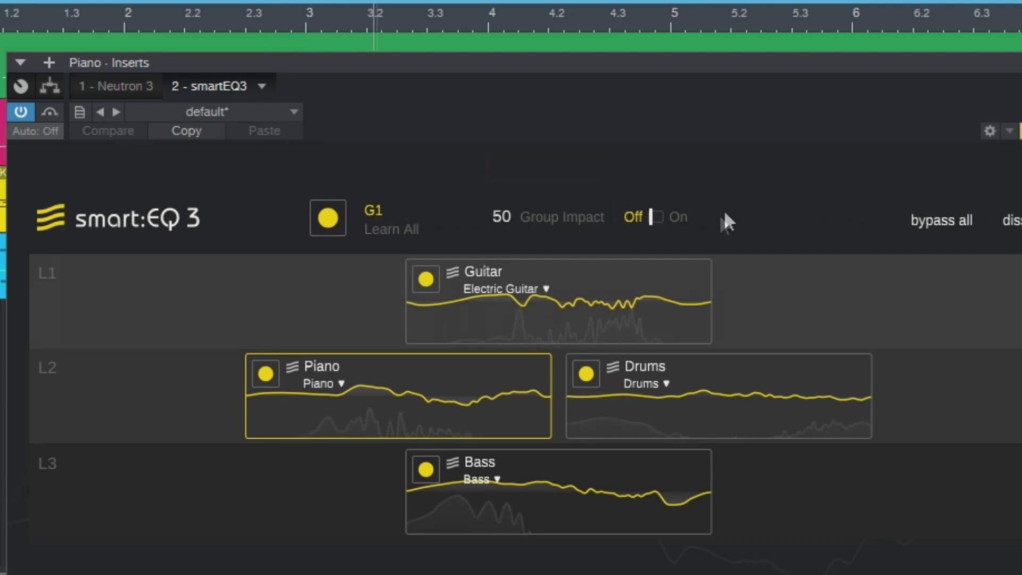
{"action": "left_click", "coordinate": [674, 215]}
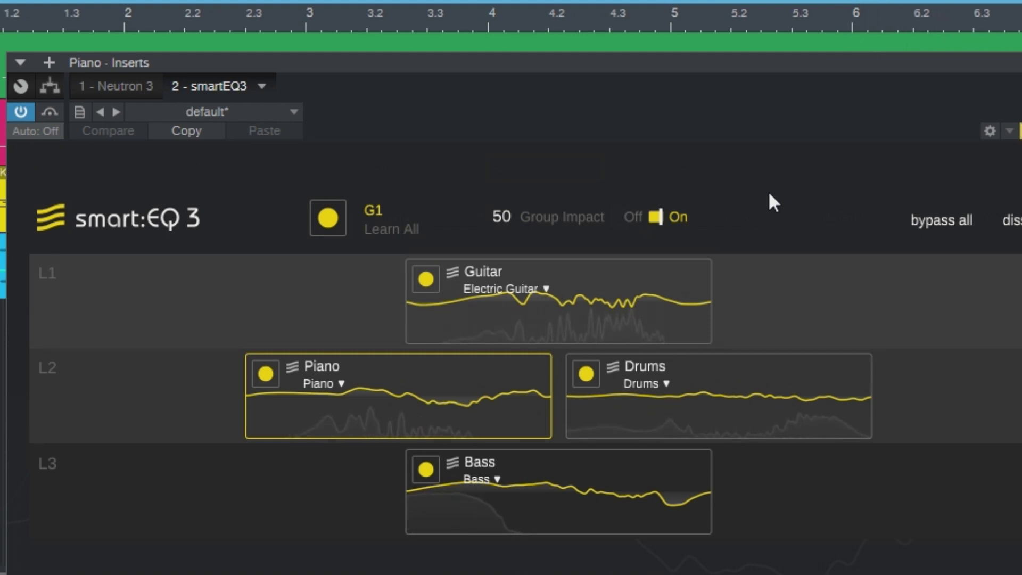
{"action": "left_click", "coordinate": [656, 218]}
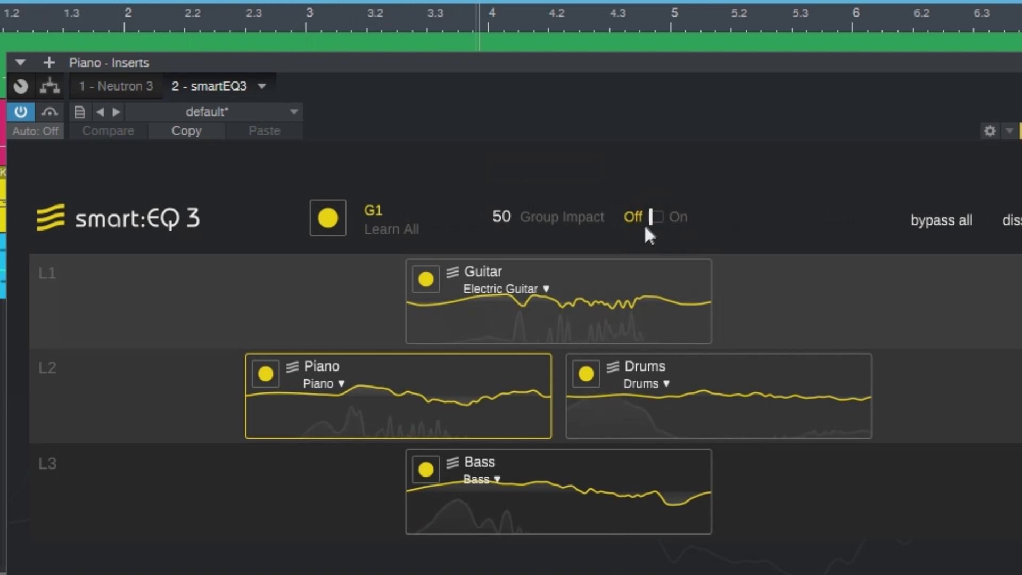
{"action": "left_click", "coordinate": [660, 216]}
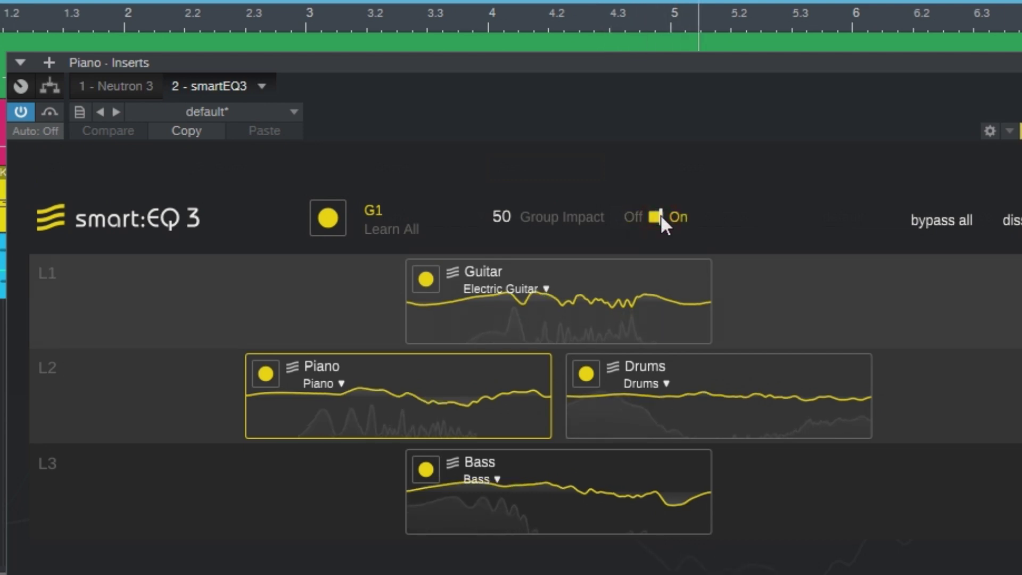